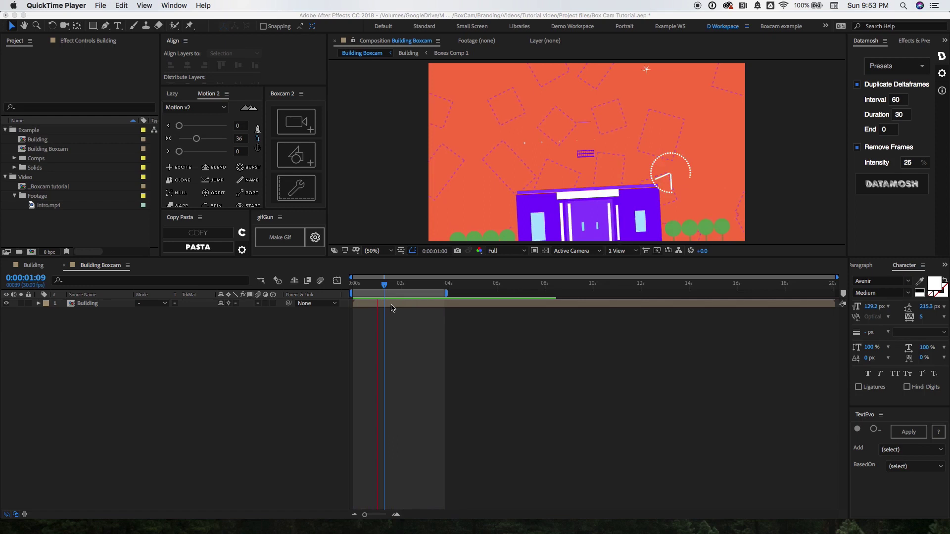
# - Bring the After Effects project back into focus while the Building Boxcam preview plays
pyautogui.click(398, 308)
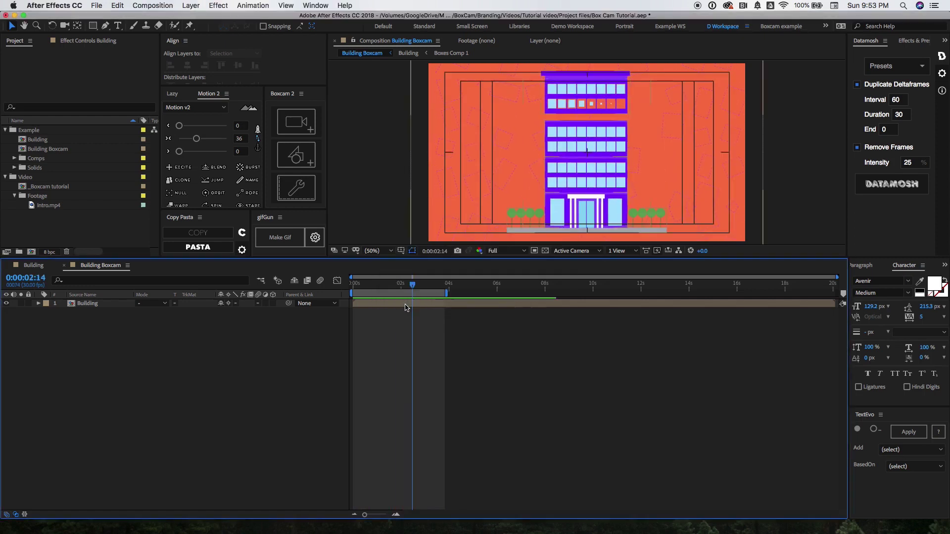
# - Open the Building precomp and scrub the timeline to review the Boxcam's Position, Scale and Rotation animation
pyautogui.doubleClick(403, 304)
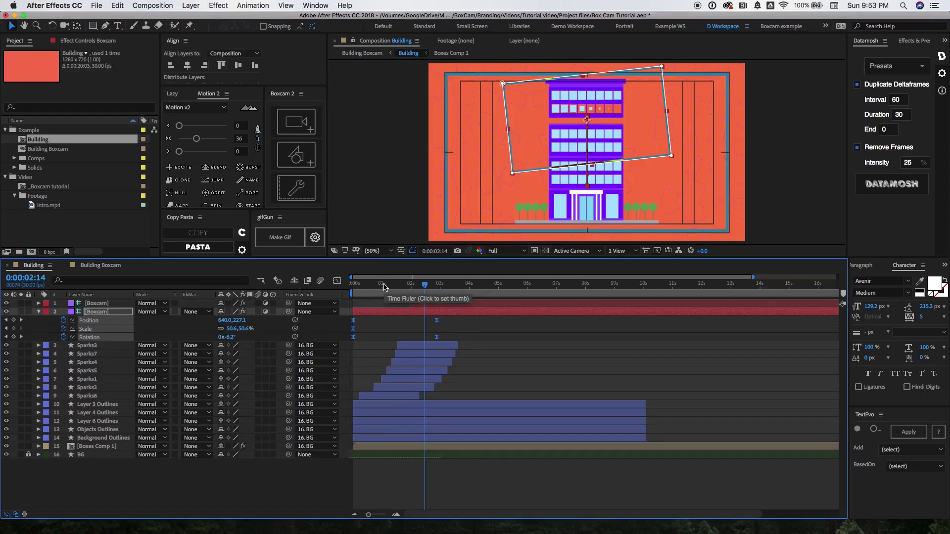
pyautogui.click(375, 284)
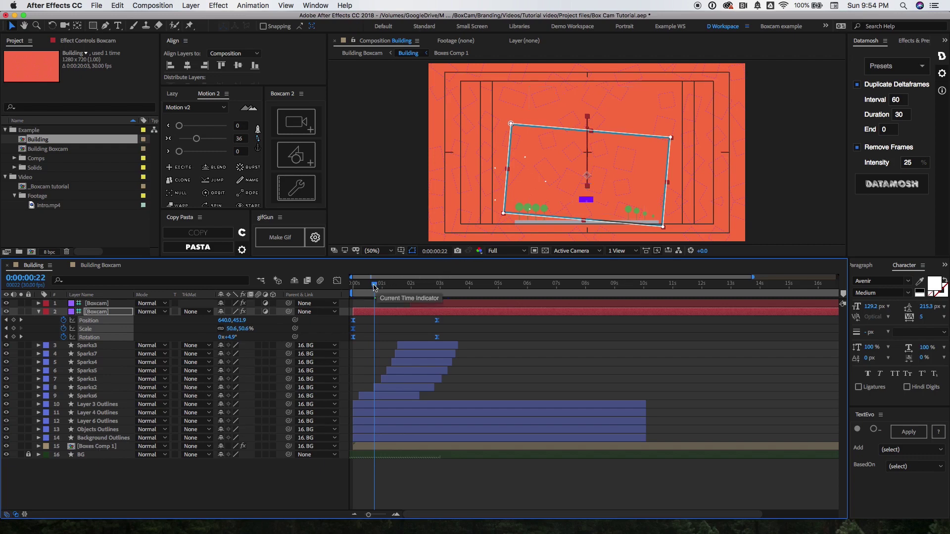
pyautogui.moveTo(374, 287)
pyautogui.mouseDown()
pyautogui.moveTo(421, 289)
pyautogui.moveTo(384, 289)
pyautogui.mouseUp()
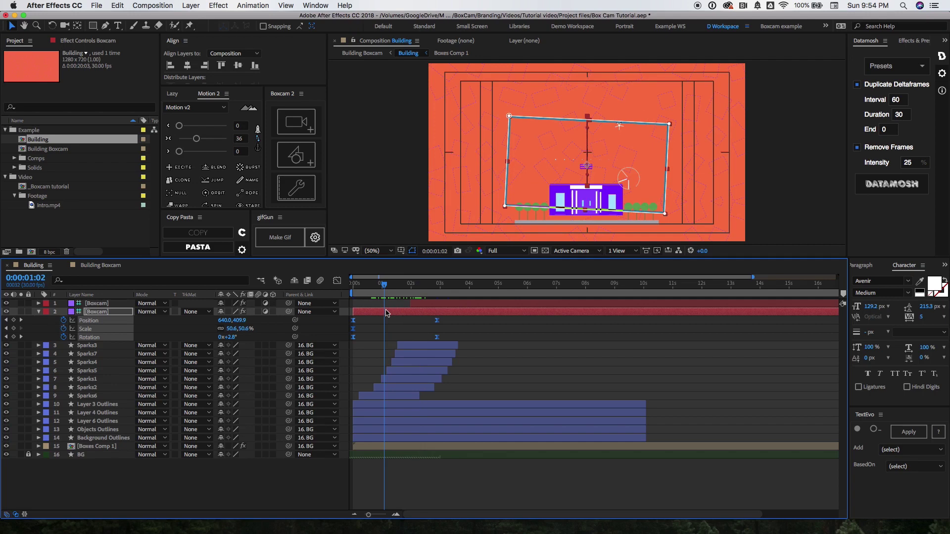
pyautogui.moveTo(371, 293); pyautogui.dragTo(424, 295)
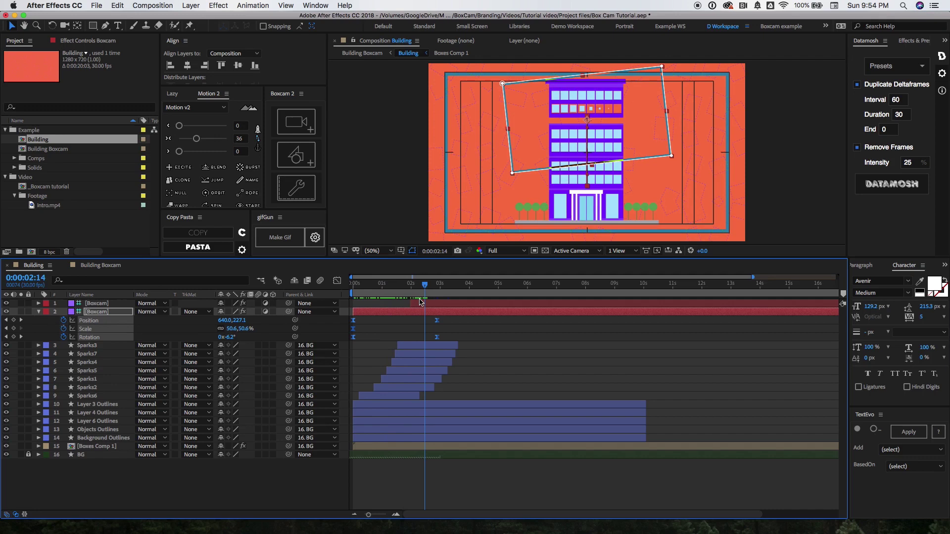
pyautogui.click(420, 304)
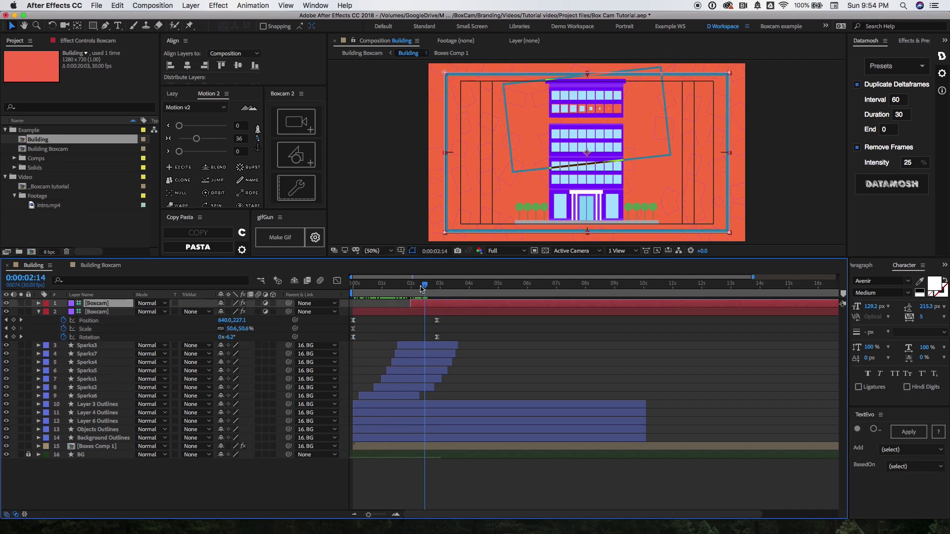
pyautogui.moveTo(423, 288)
pyautogui.mouseDown()
pyautogui.moveTo(410, 288)
pyautogui.moveTo(419, 292)
pyautogui.mouseUp()
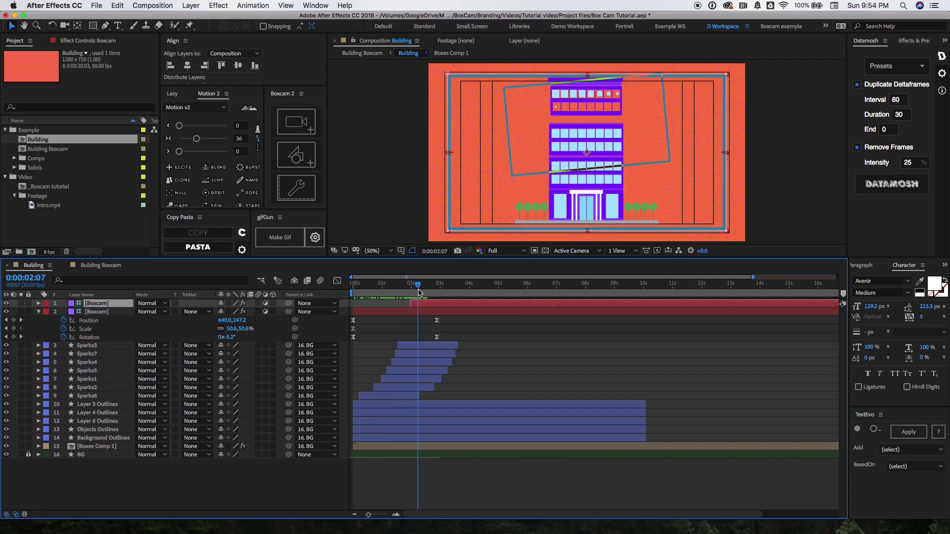
pyautogui.click(95, 268)
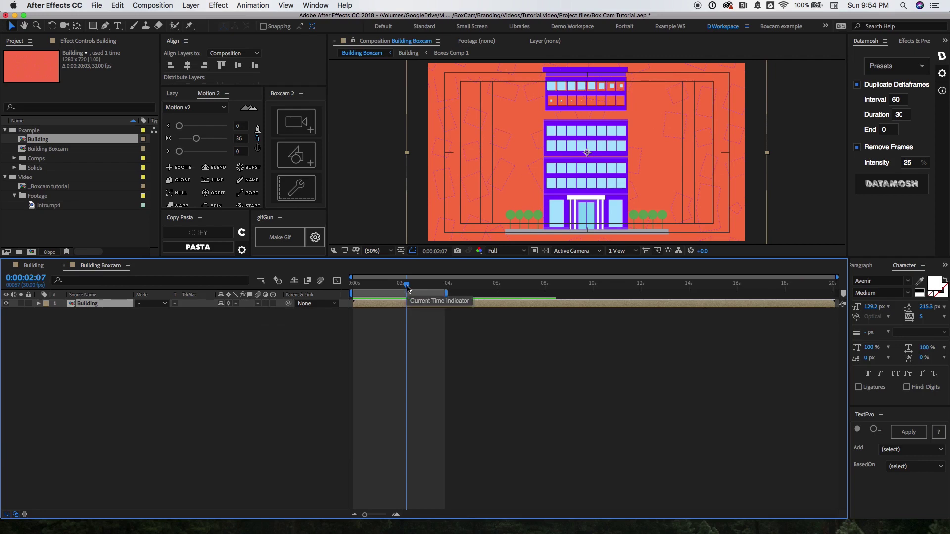
pyautogui.moveTo(408, 288); pyautogui.dragTo(402, 289)
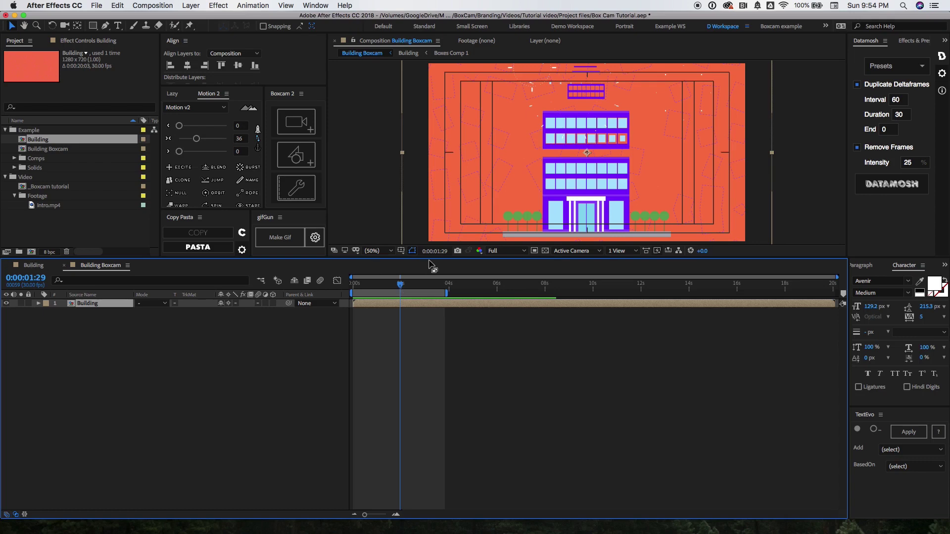
pyautogui.moveTo(401, 286)
pyautogui.mouseDown()
pyautogui.moveTo(420, 289)
pyautogui.moveTo(385, 287)
pyautogui.mouseUp()
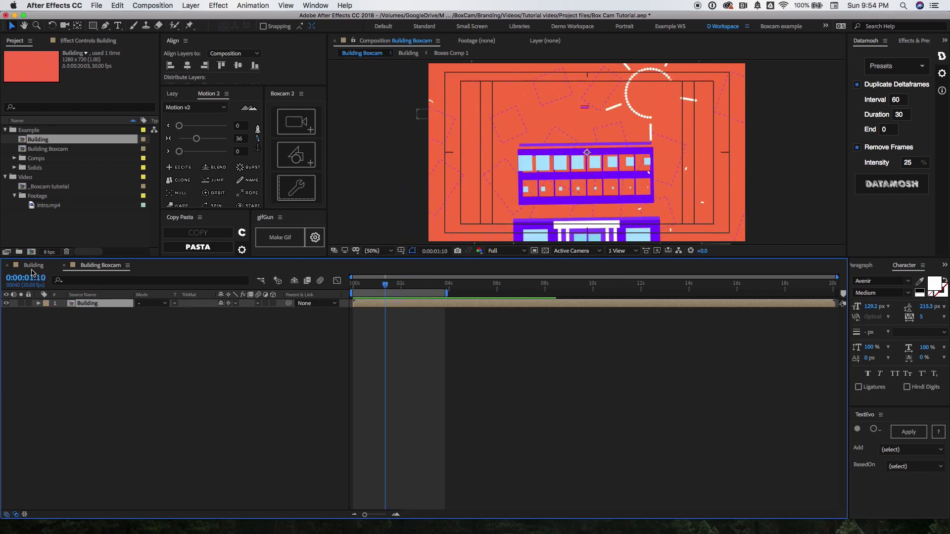
pyautogui.click(33, 268)
pyautogui.click(362, 279)
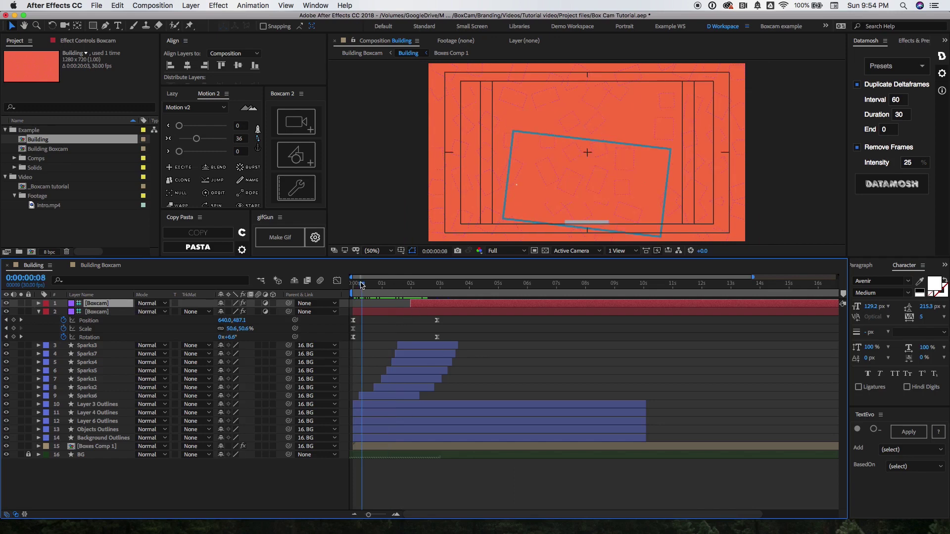
pyautogui.click(96, 267)
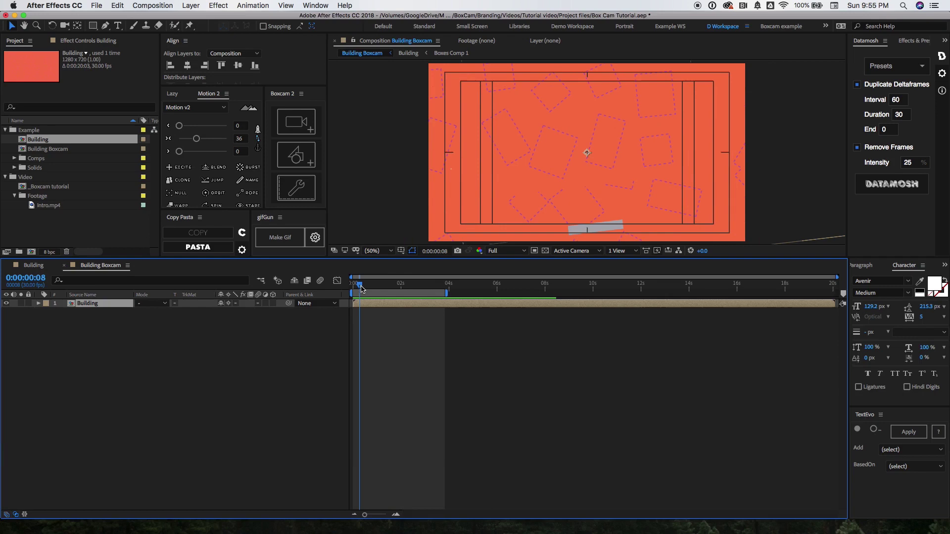
pyautogui.moveTo(361, 288); pyautogui.dragTo(368, 289)
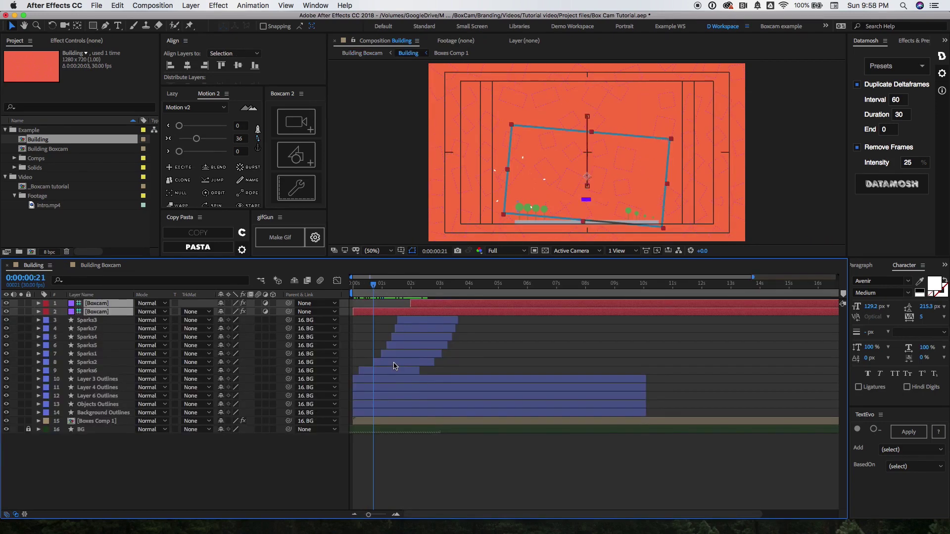
# - Delete both [Boxcam] layers, leaving the 14 artwork layers from Sparks3 to BG
pyautogui.moveTo(374, 284)
pyautogui.mouseDown()
pyautogui.moveTo(363, 285)
pyautogui.moveTo(378, 290)
pyautogui.mouseUp()
pyautogui.press('Delete')
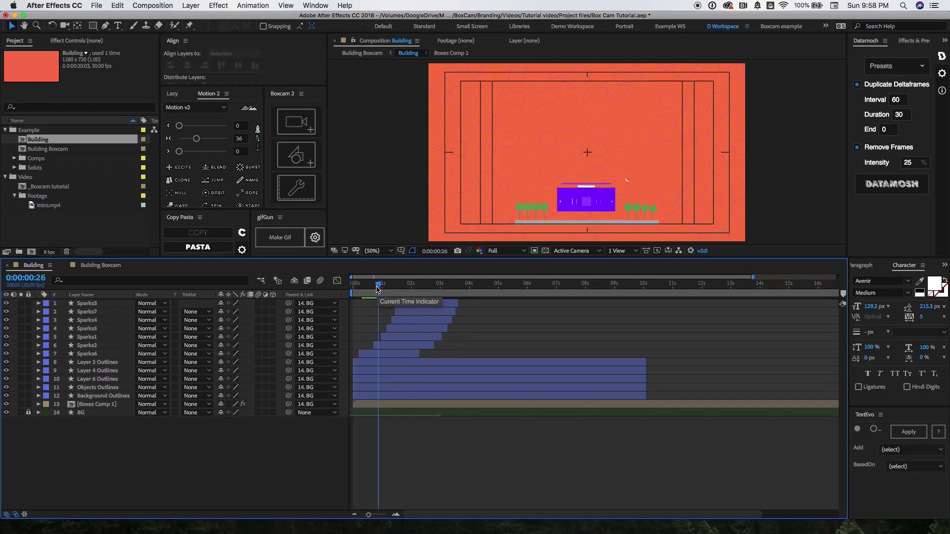
# - Add a new Boxcam layer, shrink its frame, and test a tilt before straightening it
pyautogui.click(303, 131)
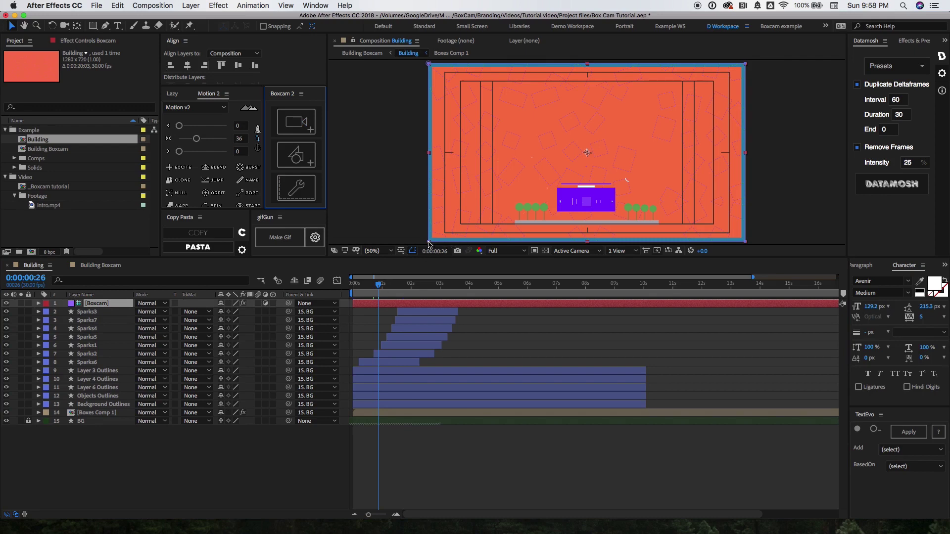
pyautogui.moveTo(430, 243); pyautogui.dragTo(474, 217)
pyautogui.moveTo(592, 149)
pyautogui.mouseDown()
pyautogui.moveTo(570, 159)
pyautogui.moveTo(588, 156)
pyautogui.mouseUp()
pyautogui.press('w')
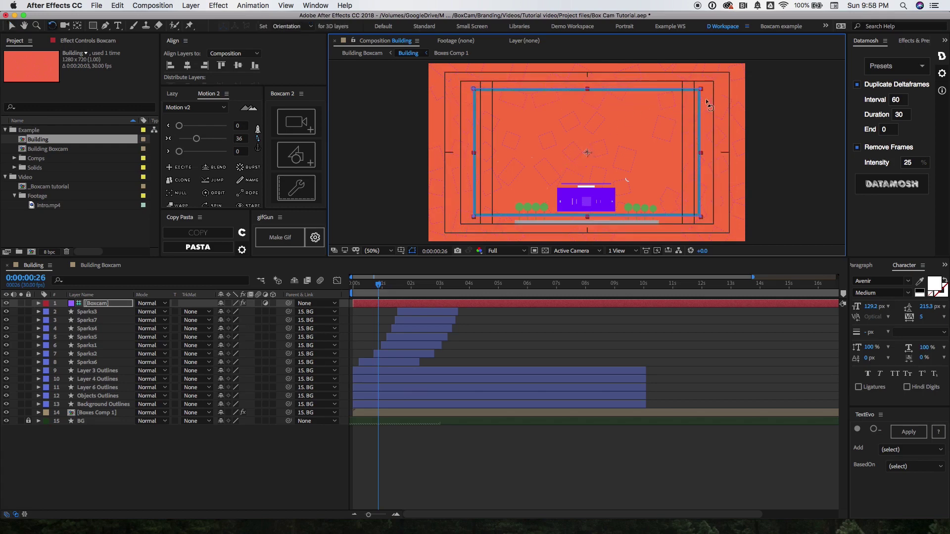
pyautogui.moveTo(699, 93); pyautogui.dragTo(696, 77)
pyautogui.press('v')
# - Scale the frame over the building's base and place a 640,524 Position keyframe at 0:00:00:00
pyautogui.moveTo(474, 217); pyautogui.dragTo(495, 195)
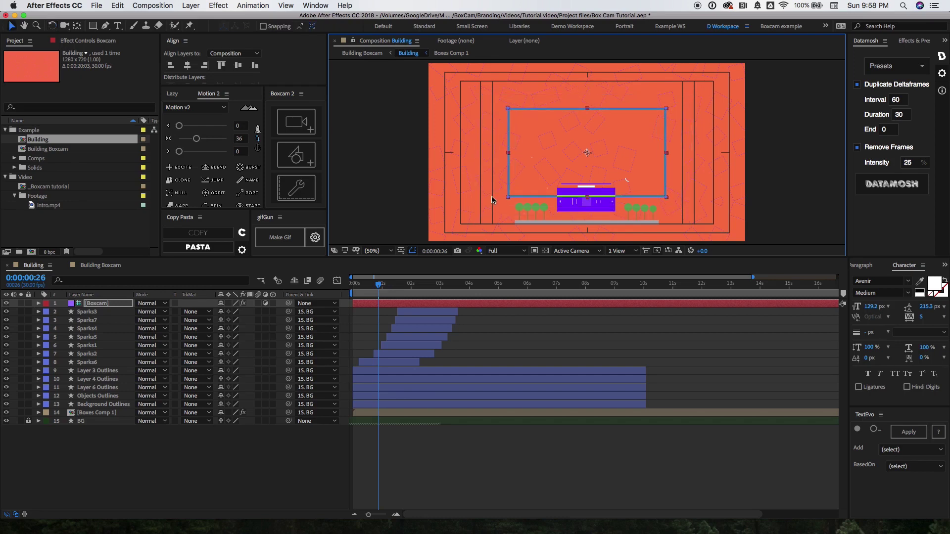
pyautogui.moveTo(590, 153); pyautogui.dragTo(586, 194)
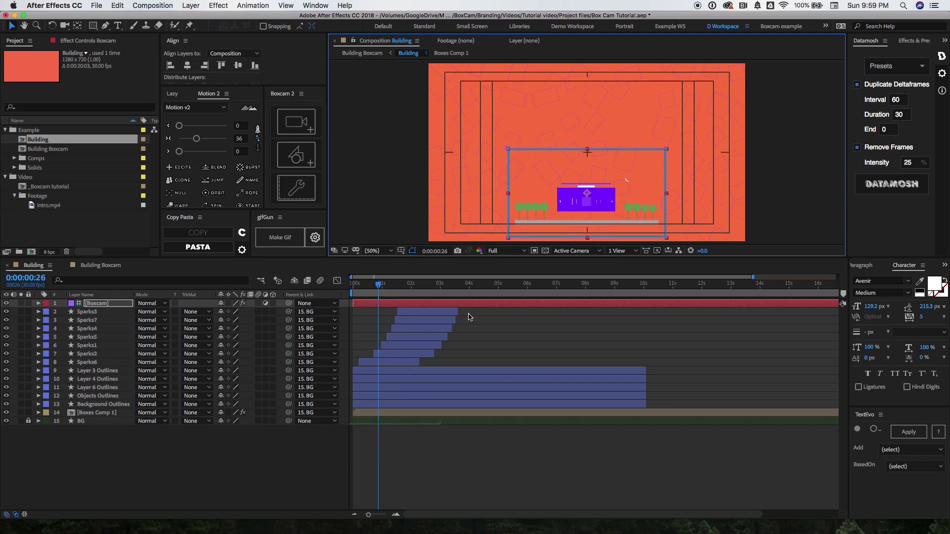
pyautogui.hotkey('alt', 'shift', 'p')
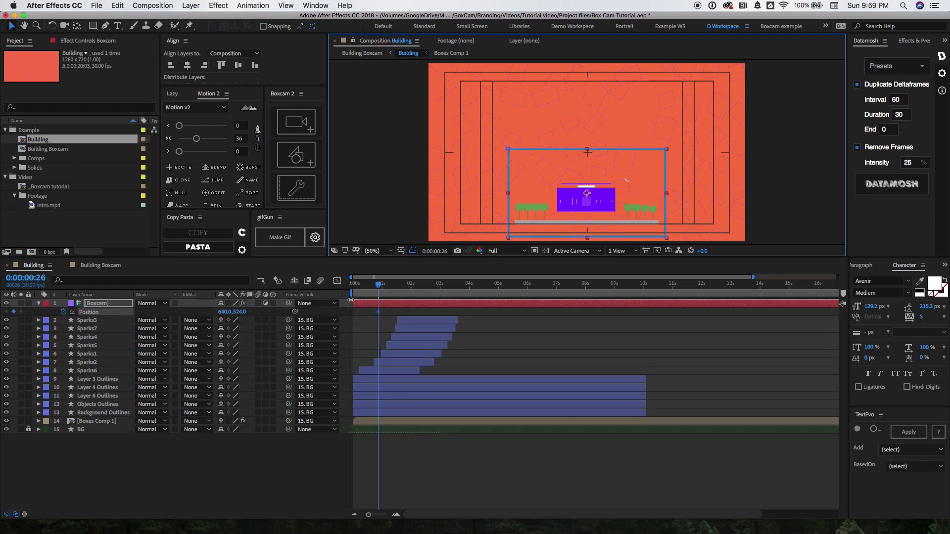
pyautogui.moveTo(378, 312); pyautogui.dragTo(436, 286)
# - Add a Position keyframe near two seconds raising the frame to the rooftop, then preview
pyautogui.click(384, 285)
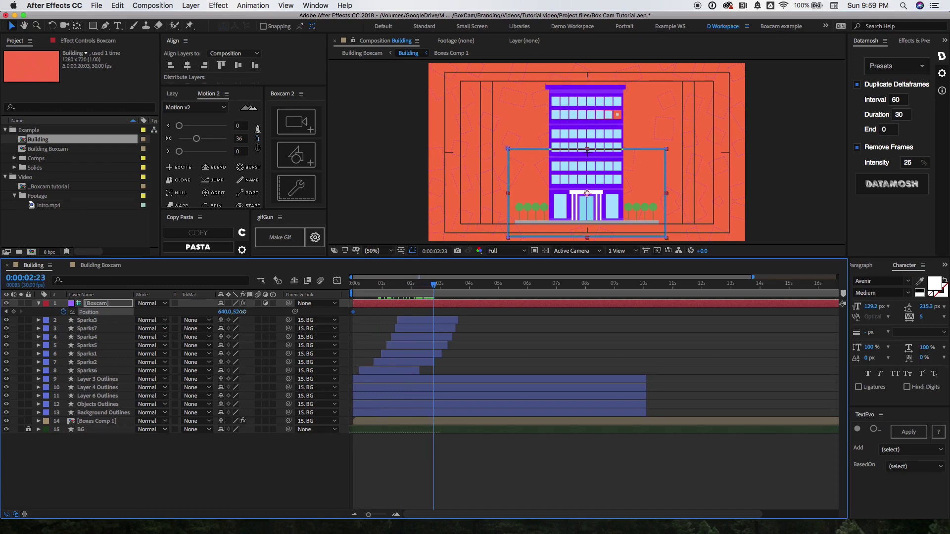
pyautogui.moveTo(238, 312); pyautogui.dragTo(89, 310)
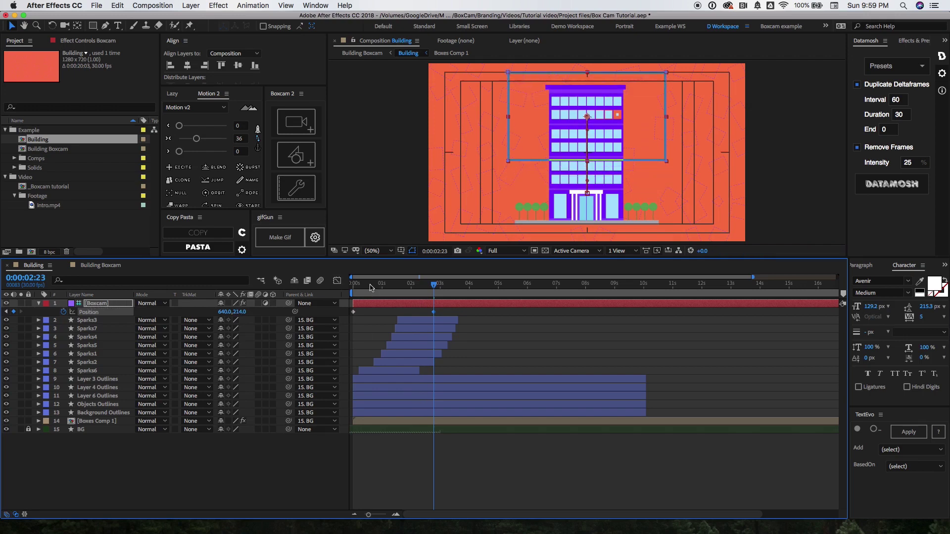
pyautogui.press('Home')
pyautogui.press('space')
pyautogui.press('space')
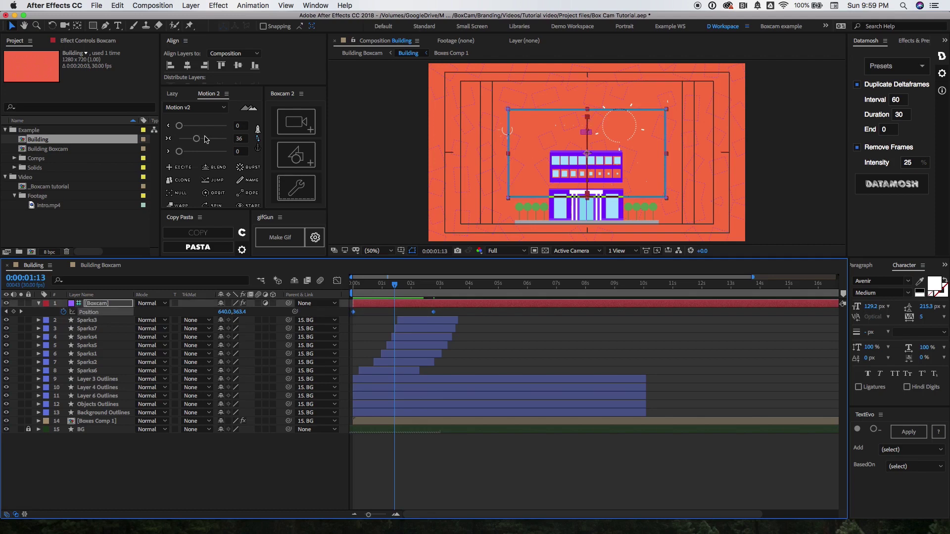
# - Apply Easy Ease to both Position keyframes and preview the eased pan
pyautogui.click(169, 139)
pyautogui.click(356, 285)
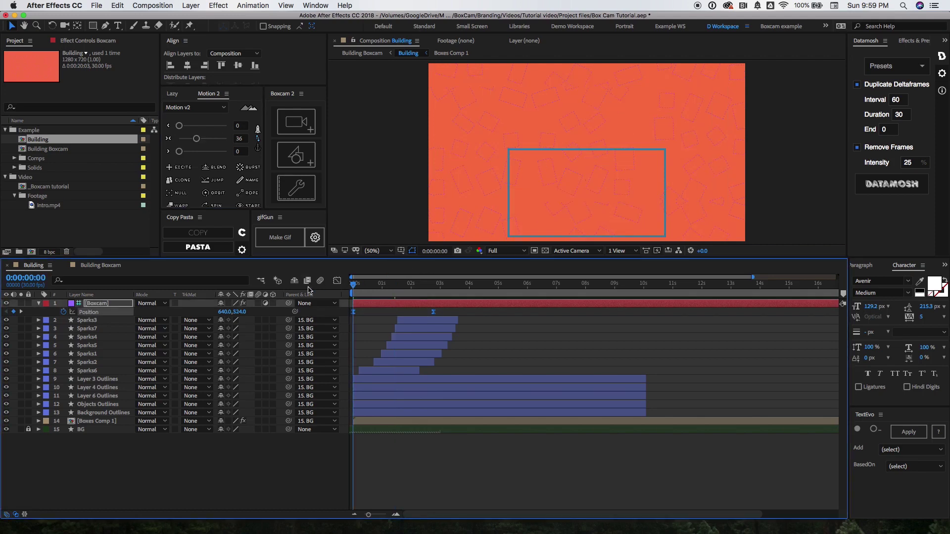
pyautogui.press('space')
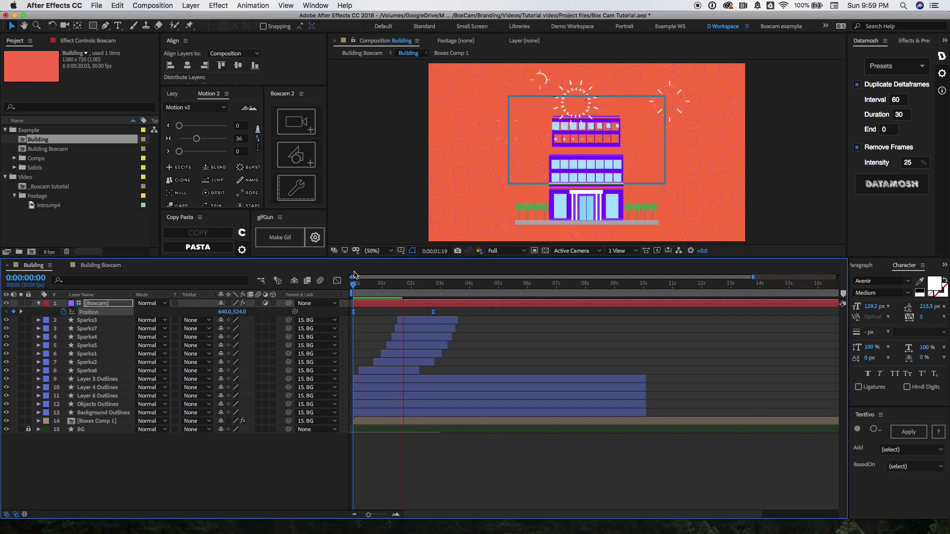
pyautogui.press('space')
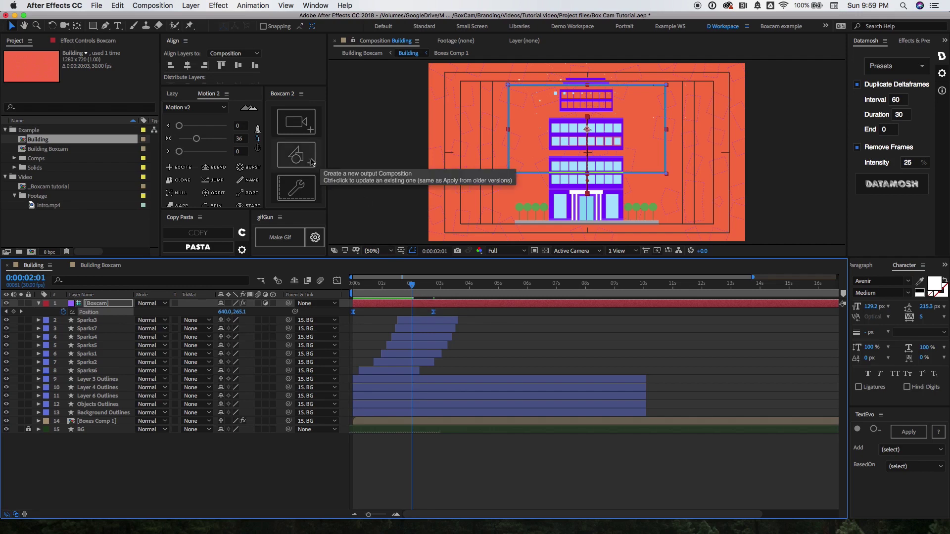
# - Generate the Building Boxcam output composition from the camera and preview it from the start
pyautogui.click(308, 162)
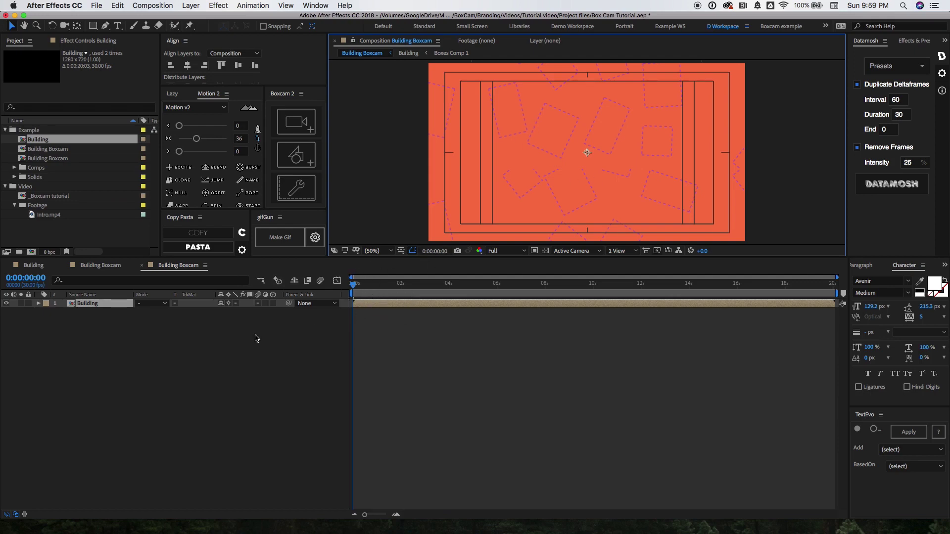
pyautogui.press('space')
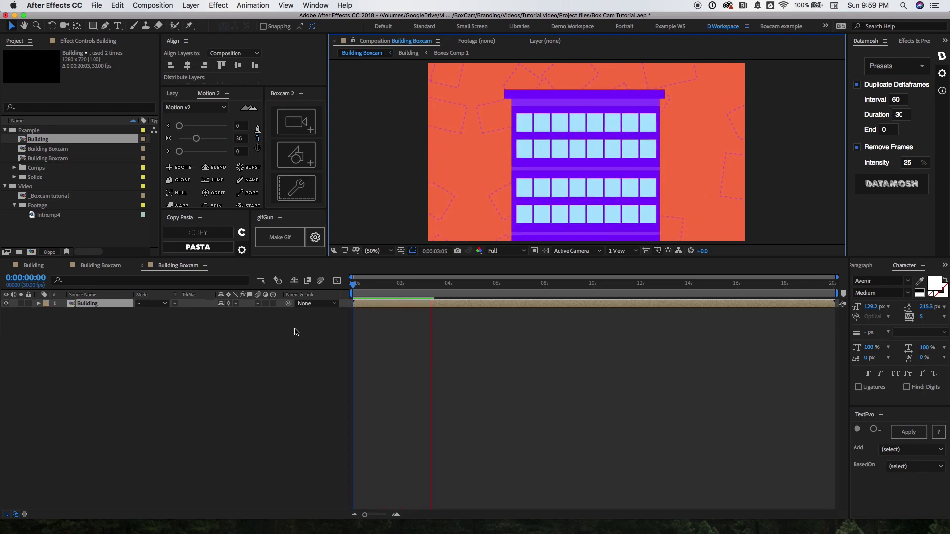
pyautogui.press('space')
pyautogui.press('Home')
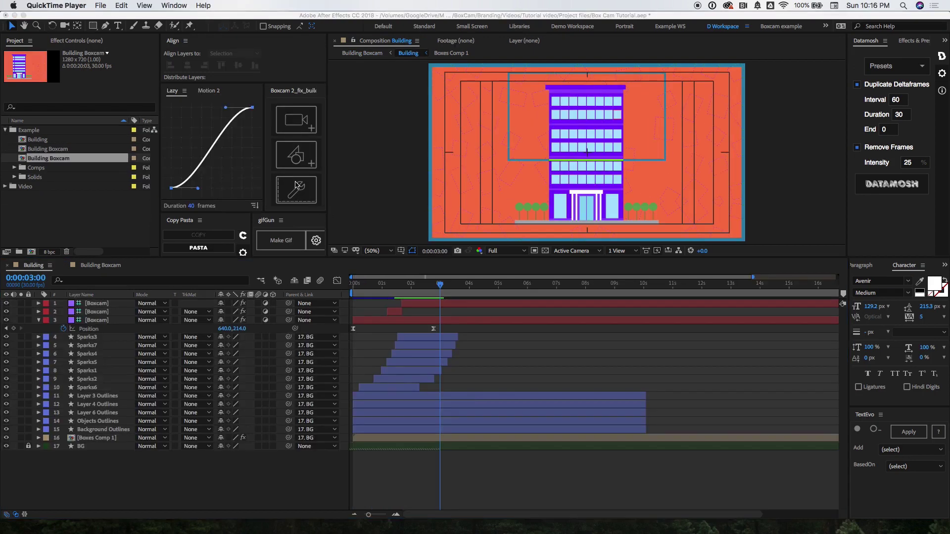
# - Enable a custom Boxcam size of 720 width by 720 height in the Boxcam settings
pyautogui.click(295, 190)
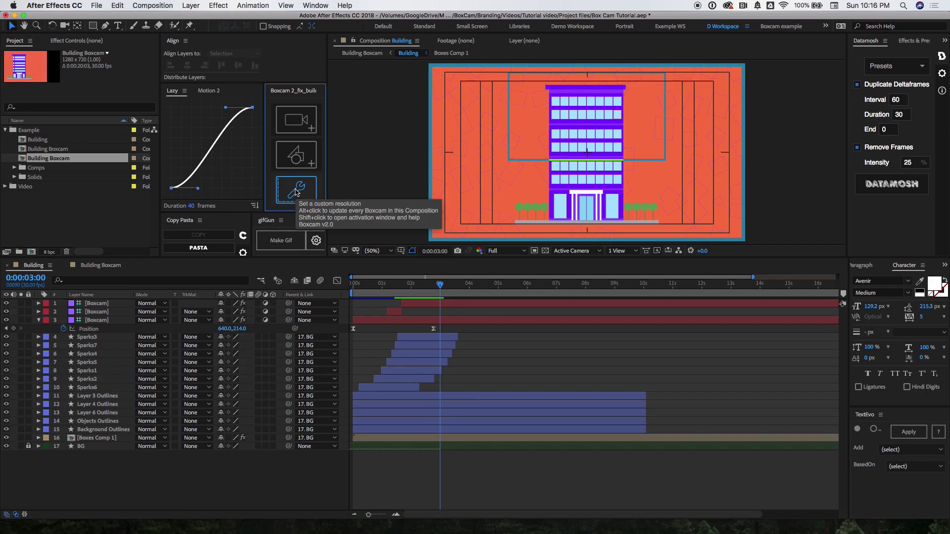
pyautogui.click(295, 191)
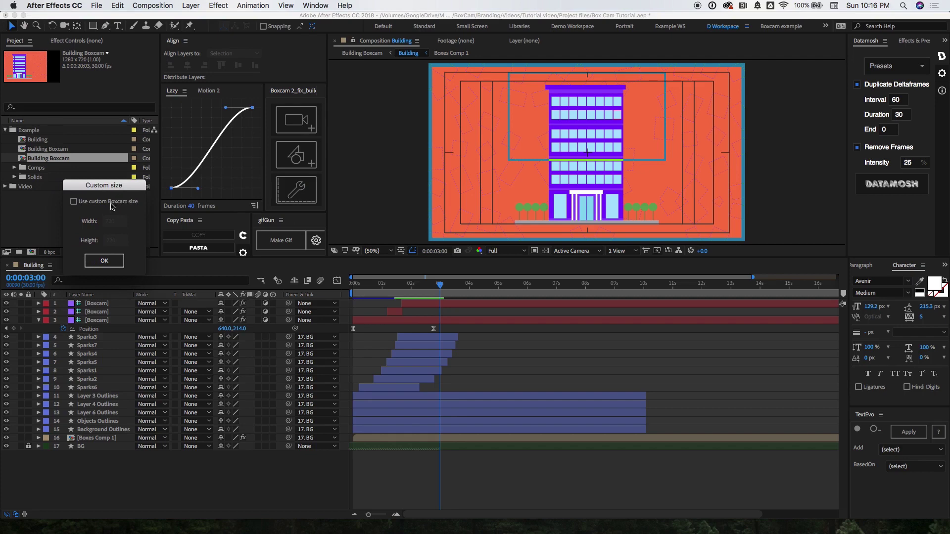
pyautogui.click(116, 203)
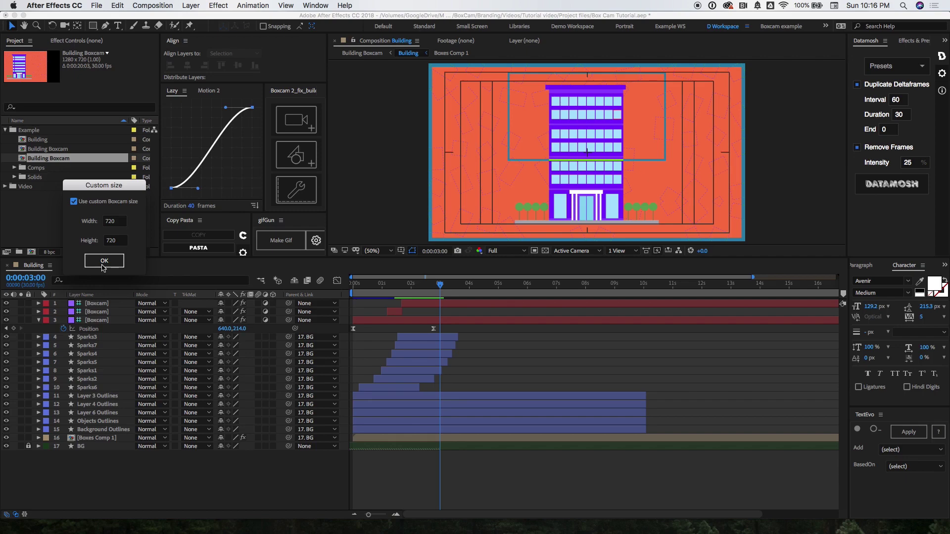
pyautogui.click(104, 264)
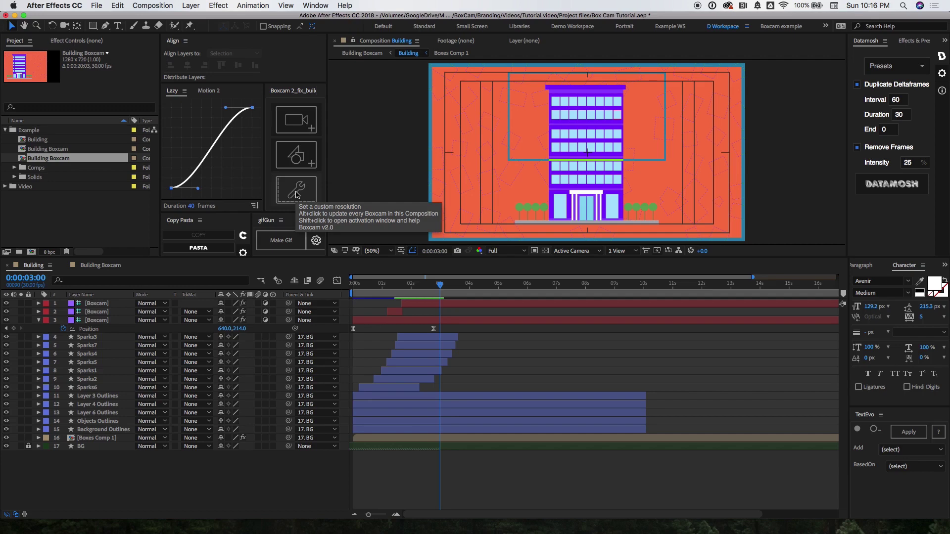
# - Apply the 720×720 square to the Boxcam frame, check earlier frames, then view Building Boxcam
pyautogui.click(297, 194)
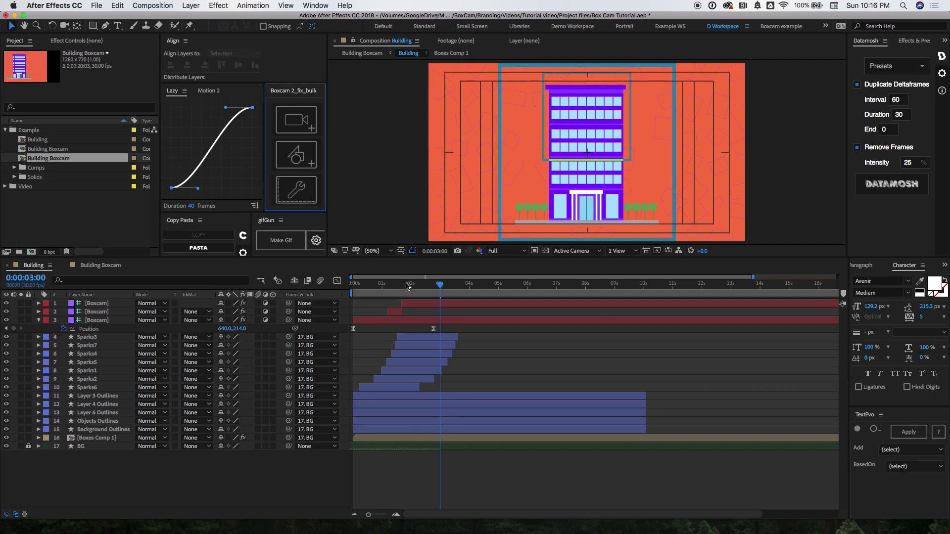
pyautogui.click(401, 285)
pyautogui.moveTo(401, 285)
pyautogui.mouseDown()
pyautogui.moveTo(390, 286)
pyautogui.moveTo(407, 286)
pyautogui.mouseUp()
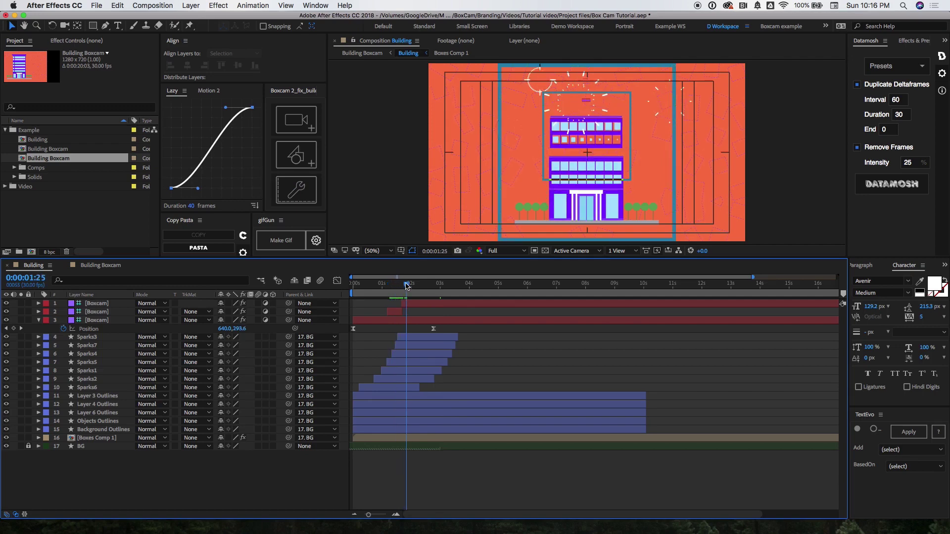
pyautogui.click(109, 267)
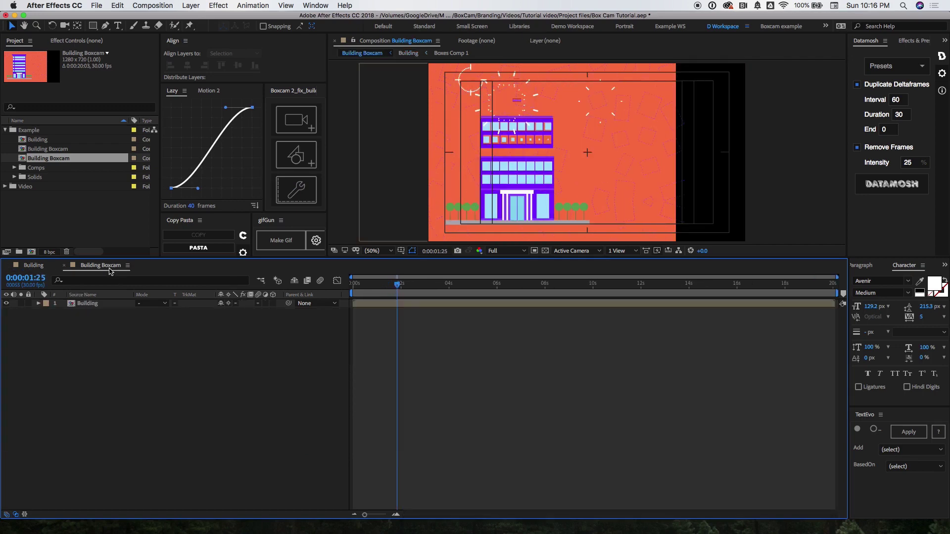
# - Update the existing Building Boxcam output comp to the 720×720 square size
pyautogui.click(309, 154)
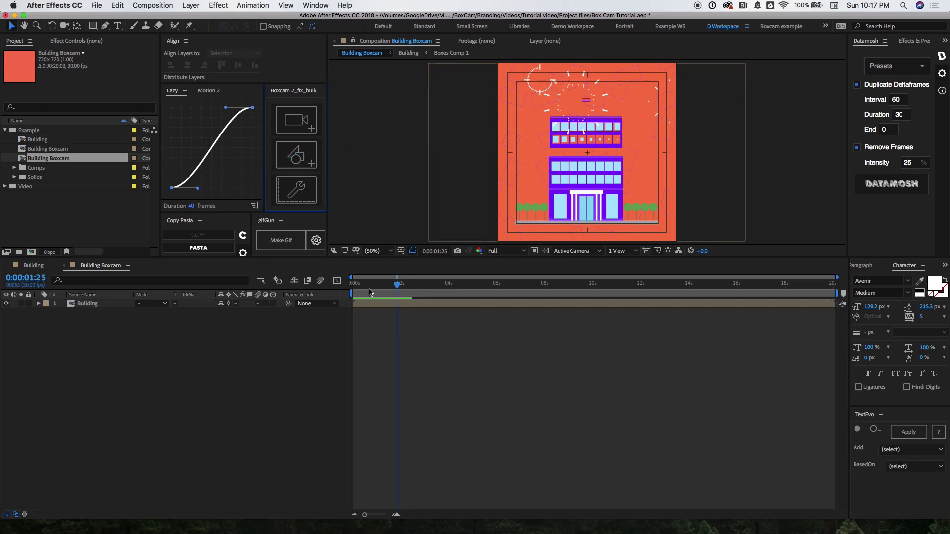